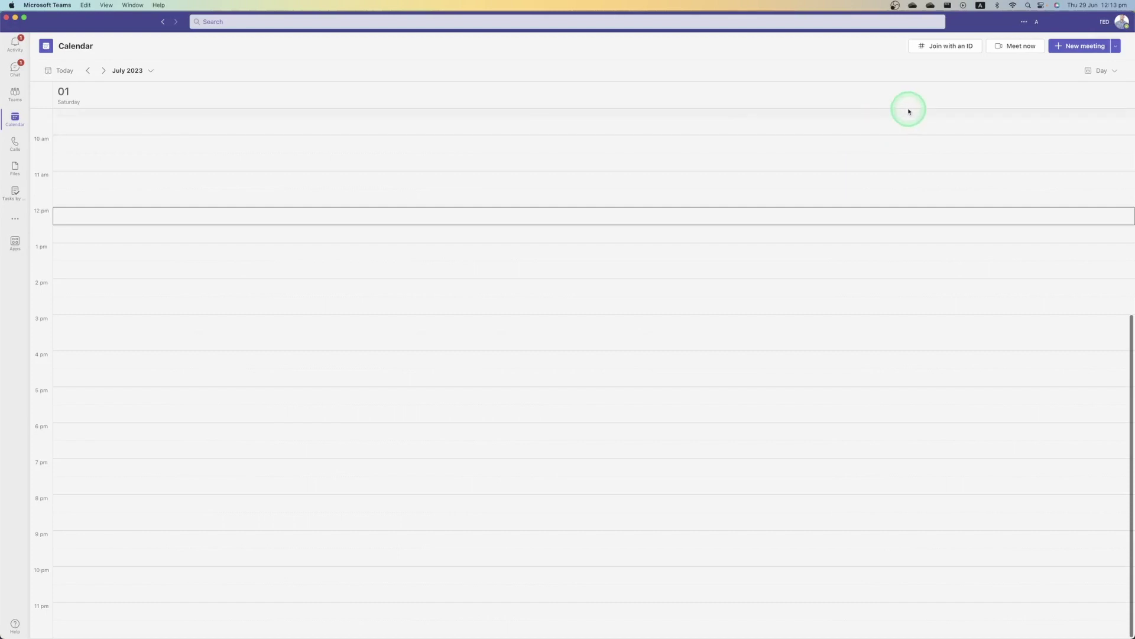
Open Teams Settings from the '...' menu, landing on the General page.
left_click(1025, 23)
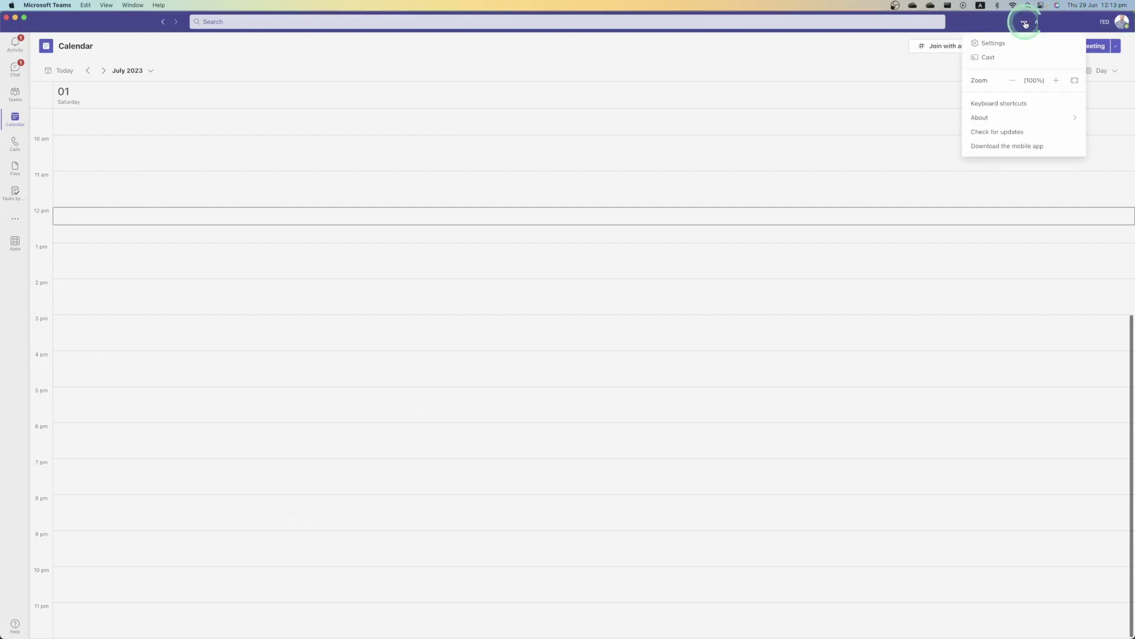
left_click(993, 43)
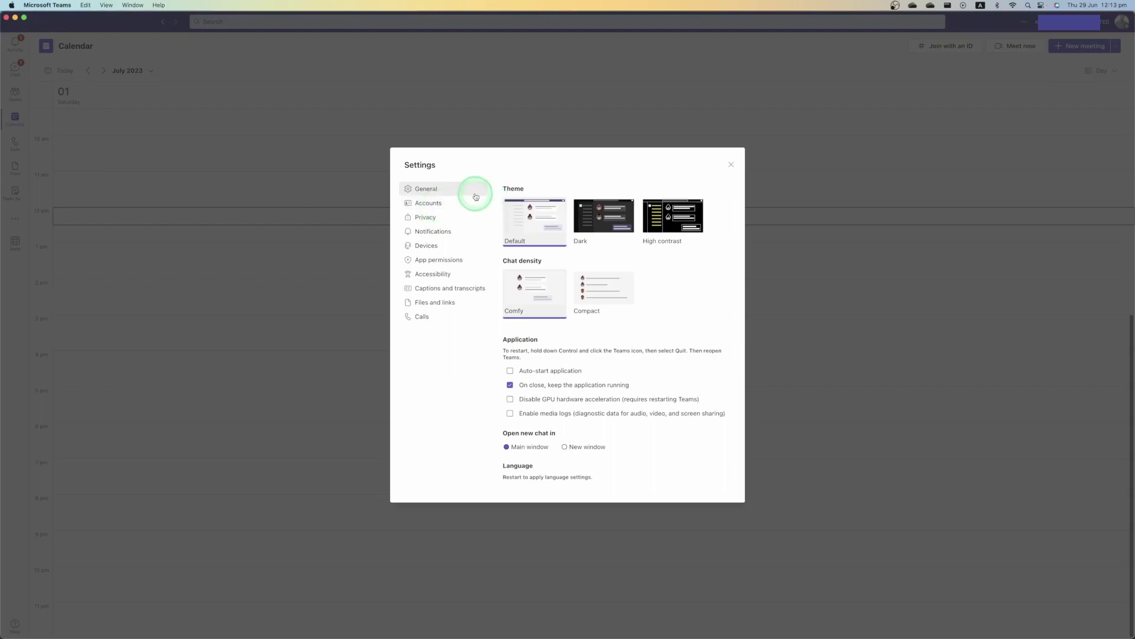
Switch the Settings dialog to the Calls page.
left_click(431, 318)
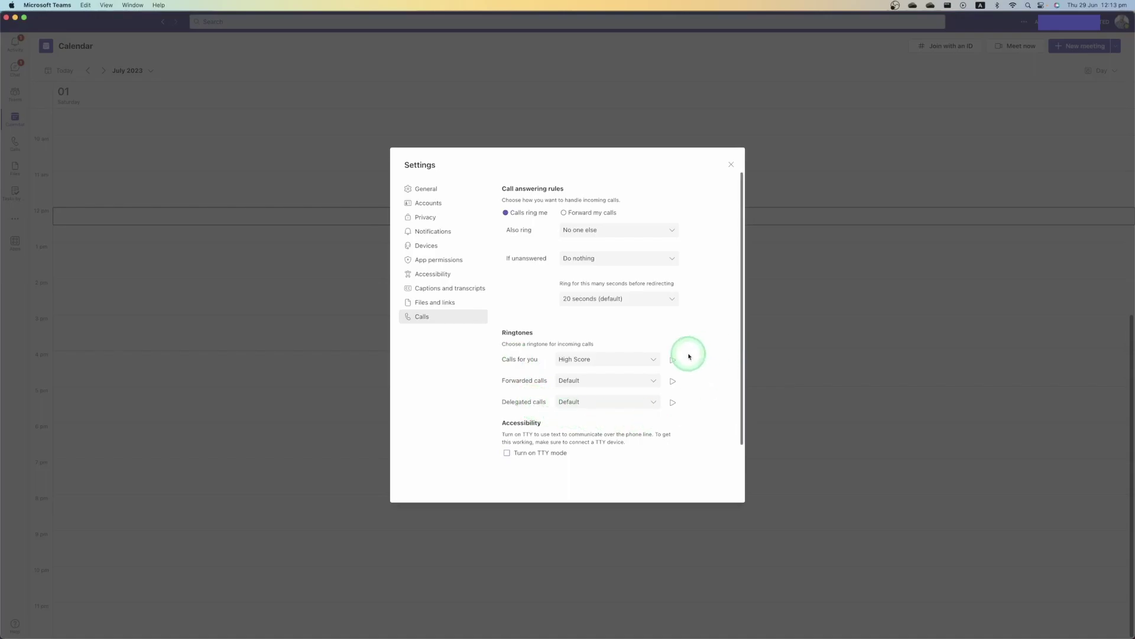
Try the Default and Bounce ringtones for 'Calls for you', then settle on Drip Drop.
left_click(655, 361)
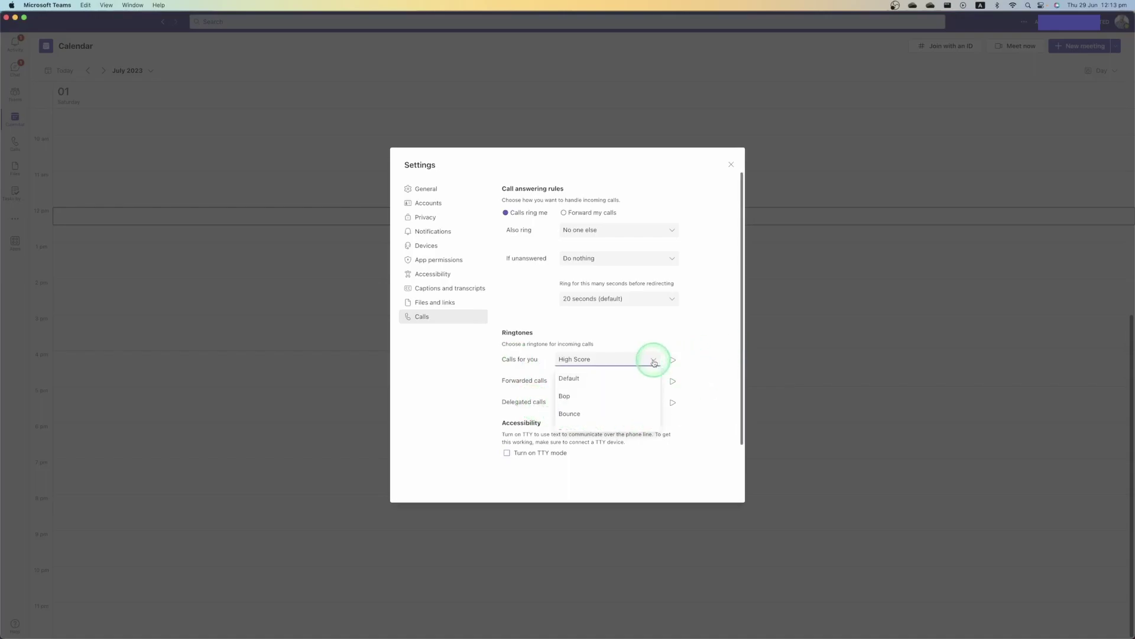
left_click(618, 380)
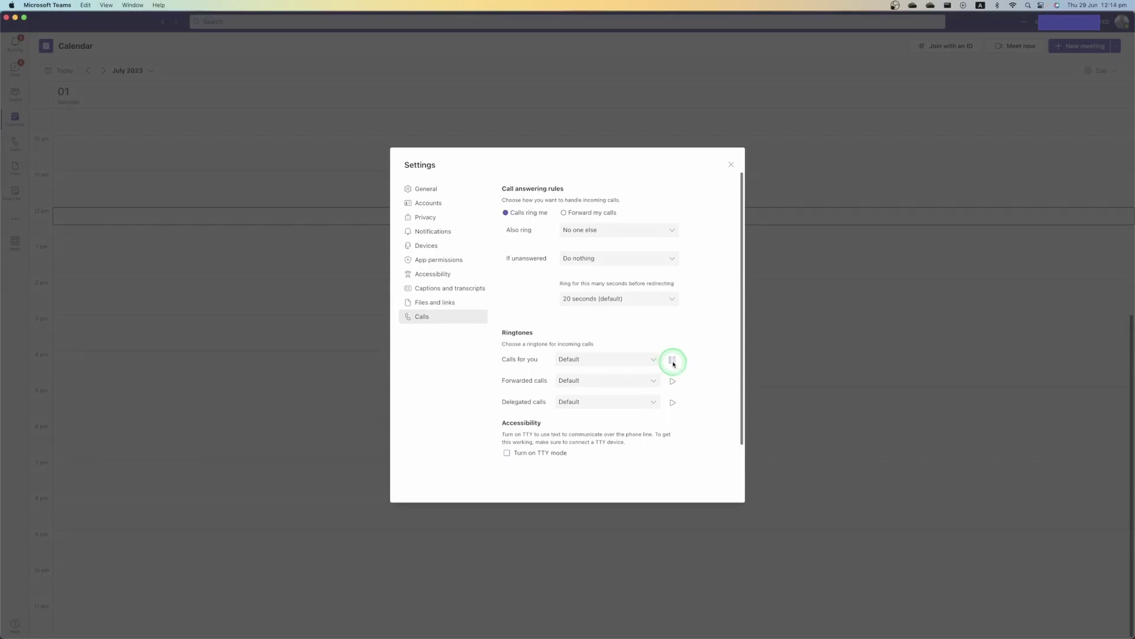
left_click(654, 361)
scroll(613, 399, "down", 2)
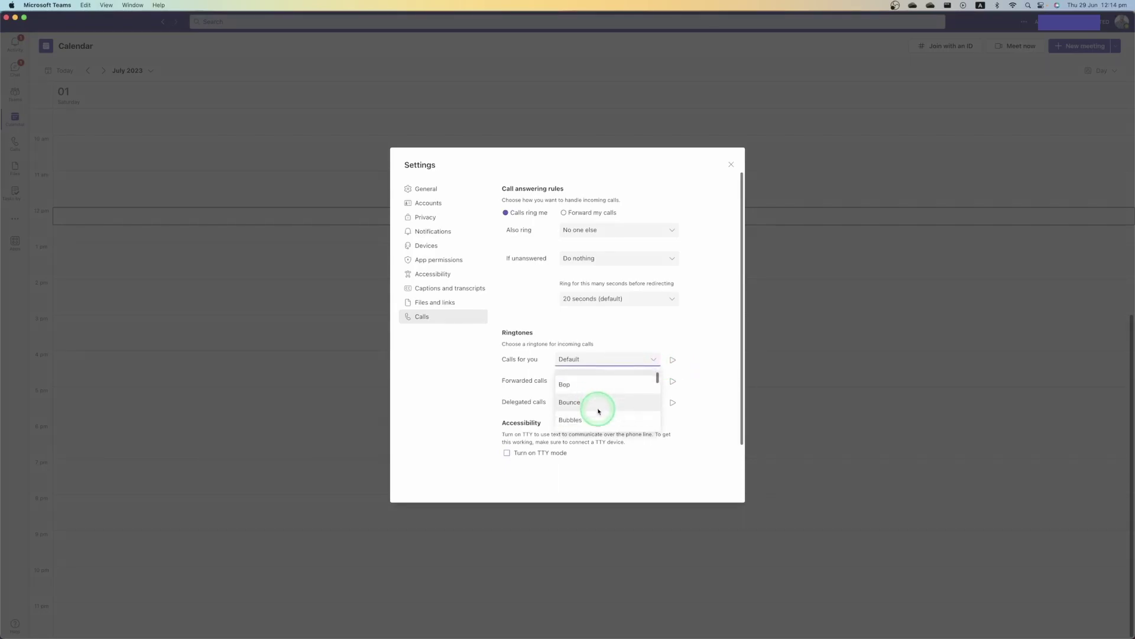
left_click(588, 404)
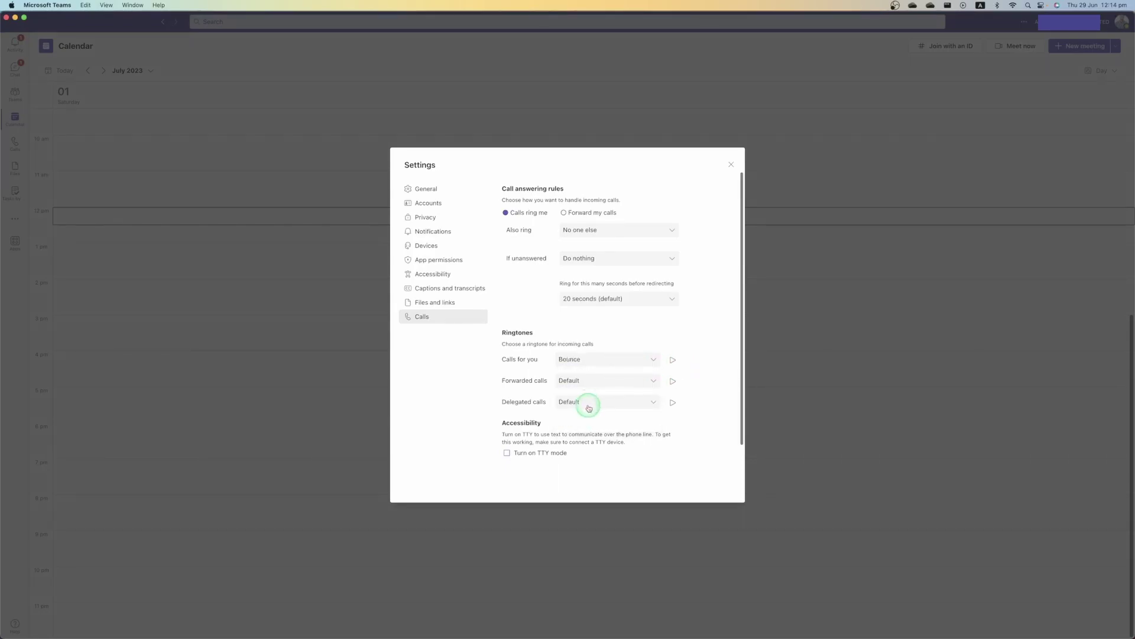
left_click(653, 360)
scroll(612, 399, "down", 3)
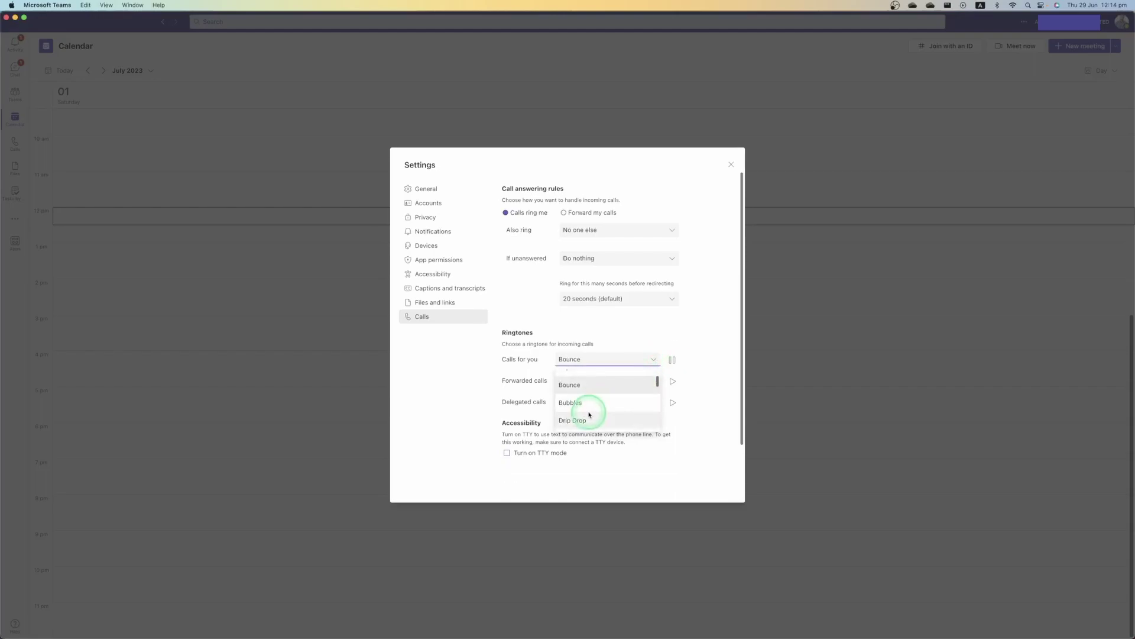
left_click(603, 408)
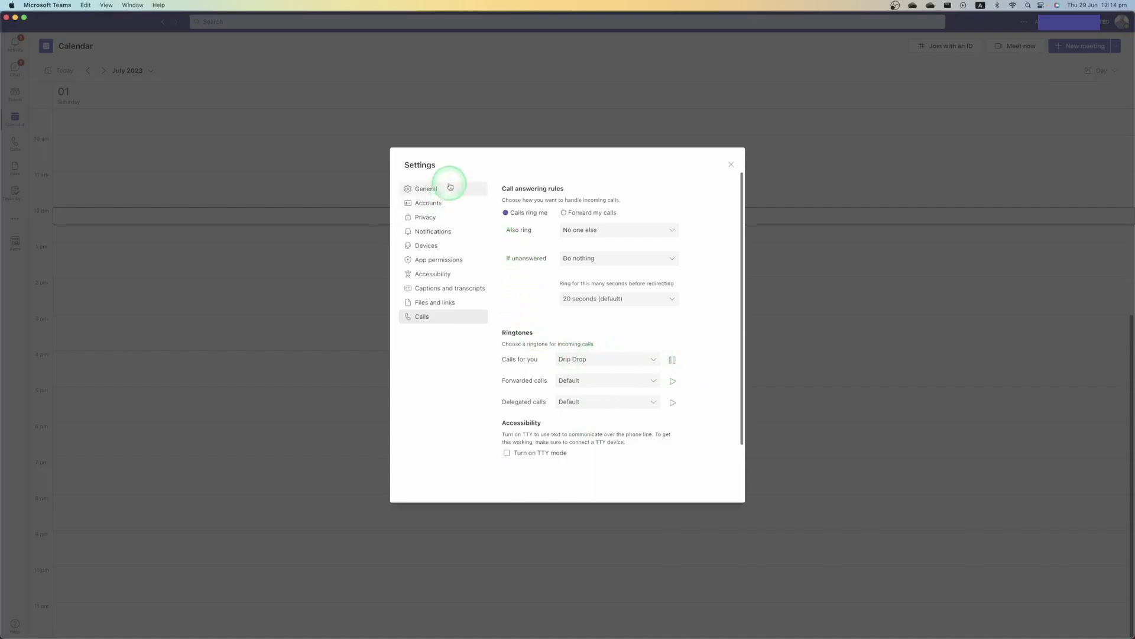
Close the Settings dialog, returning to the 1 July 2023 calendar day view.
left_click(730, 166)
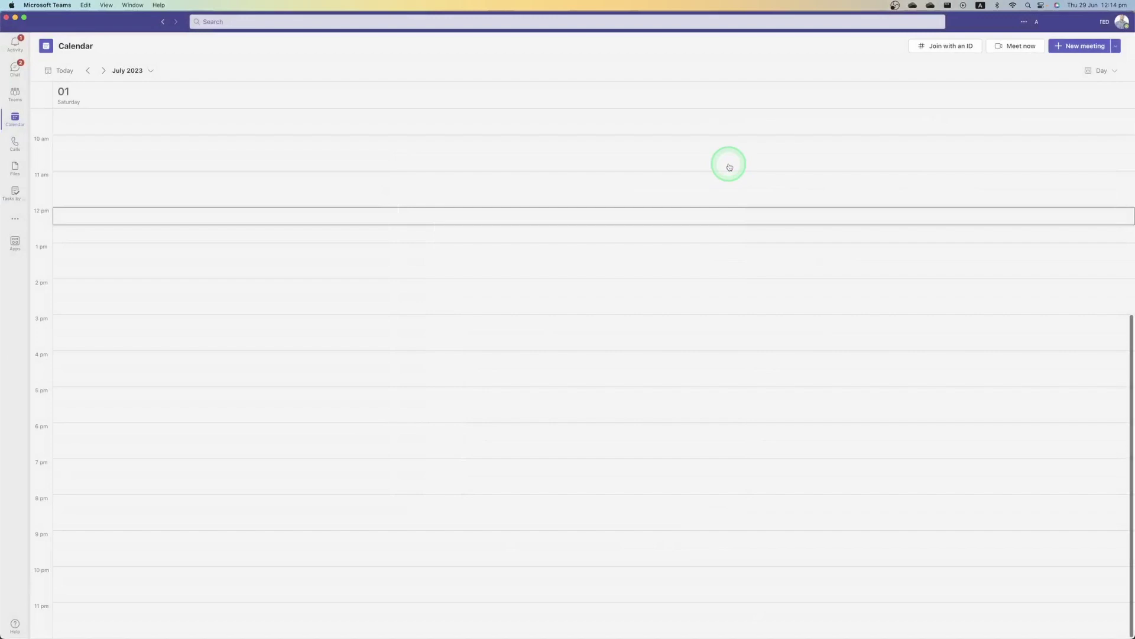